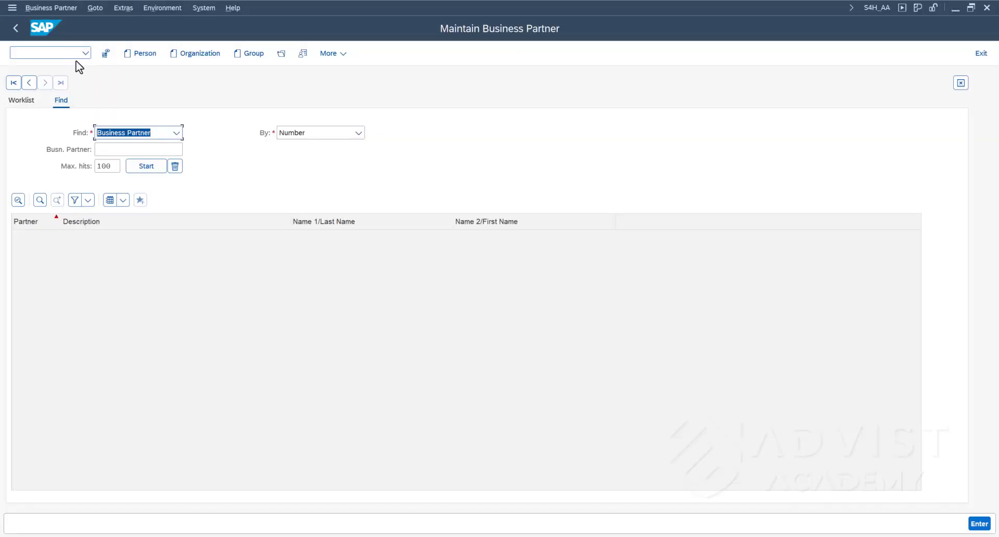
Find the Risk BP business partner by its partner number and open its record for editing.
left_click(136, 149)
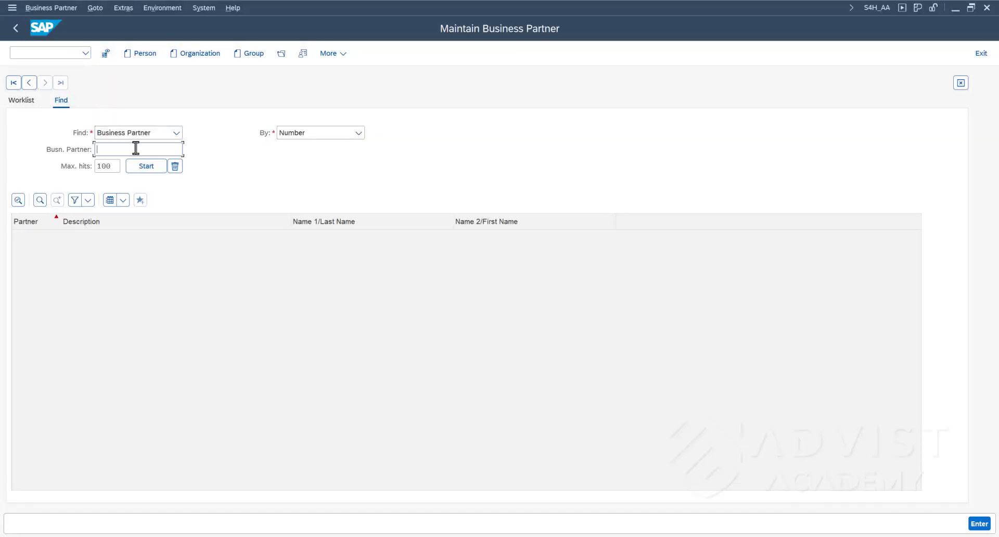
type("55555")
key("Return")
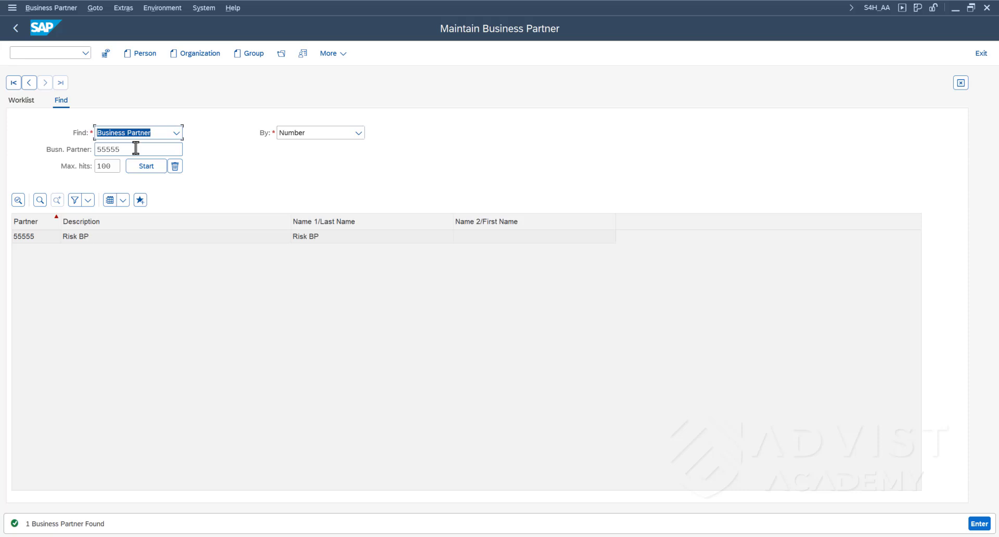
left_click(133, 239)
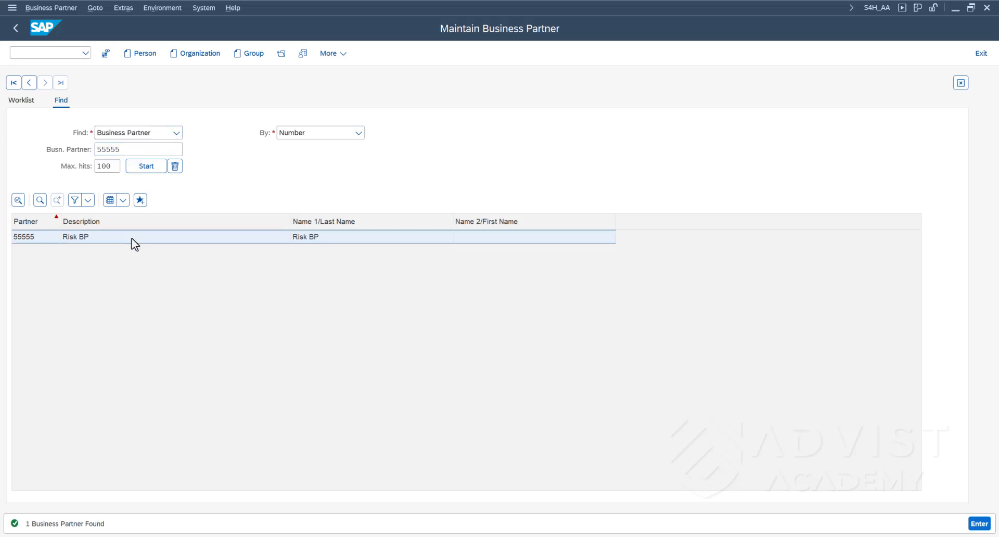
double_click(131, 239)
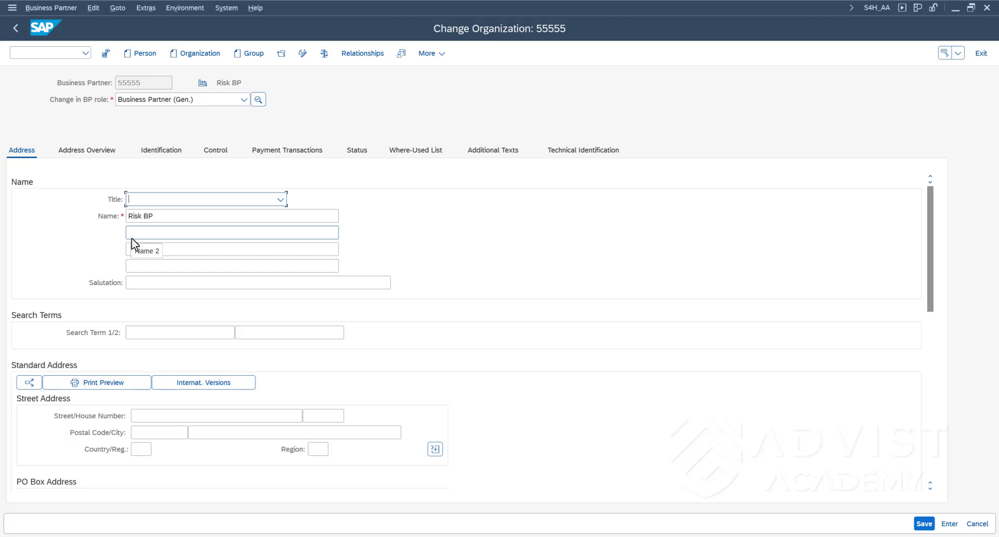
Add the Supplier role to the Risk BP business partner.
left_click(244, 99)
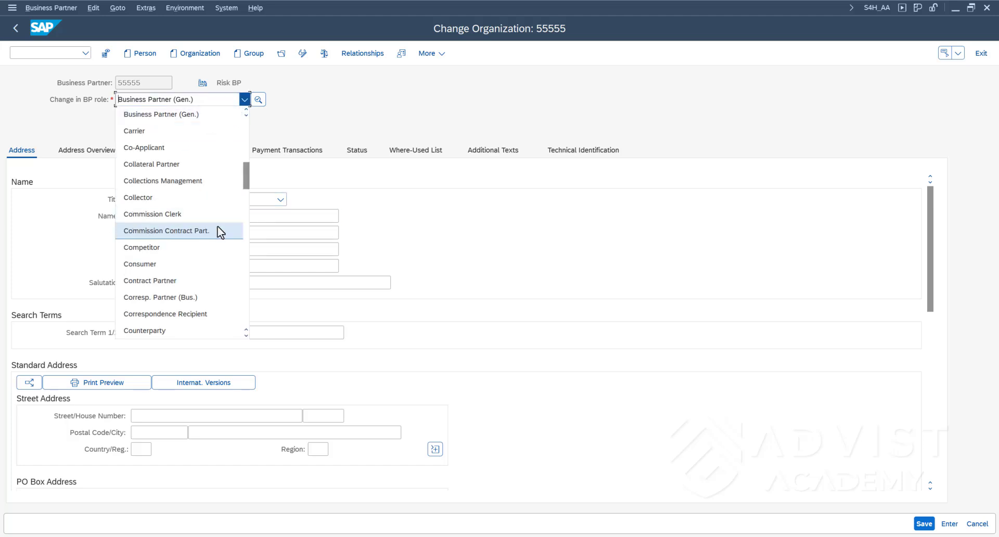
scroll(222, 237, "down", 10)
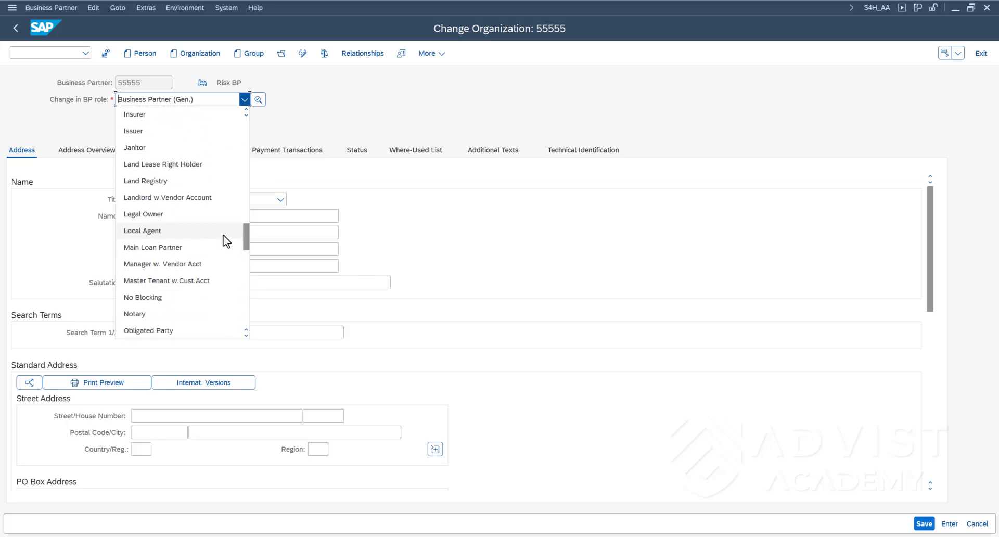
scroll(226, 241, "down", 8)
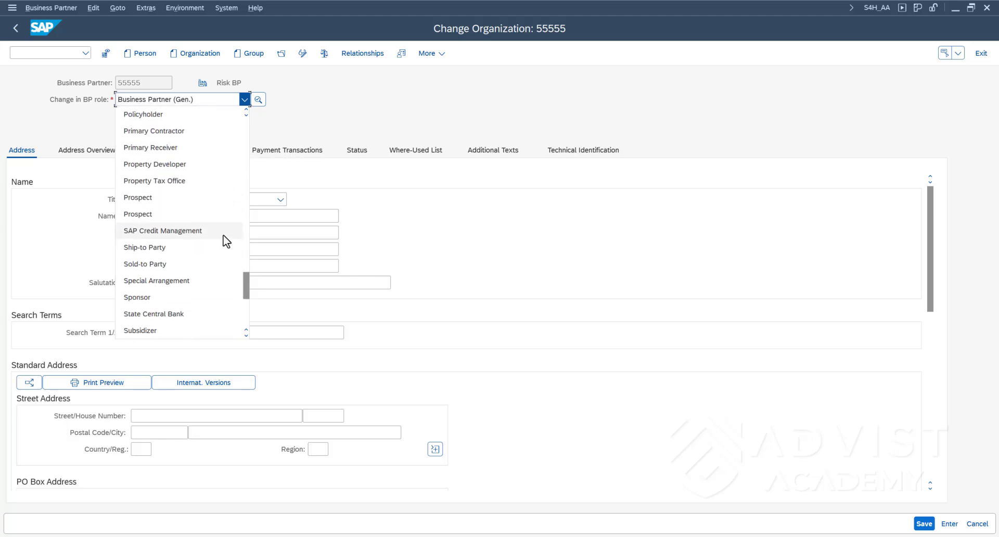
scroll(226, 241, "down", 3)
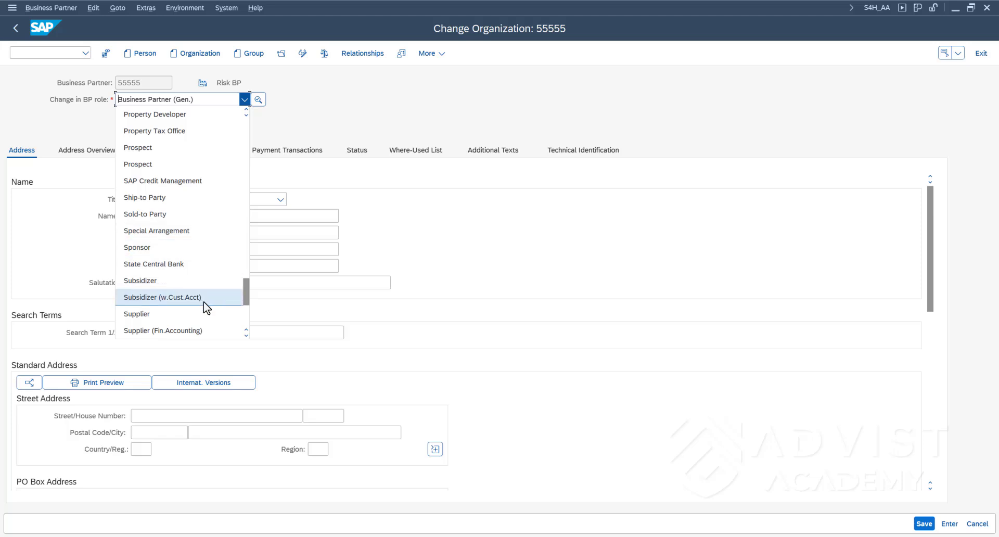
left_click(204, 314)
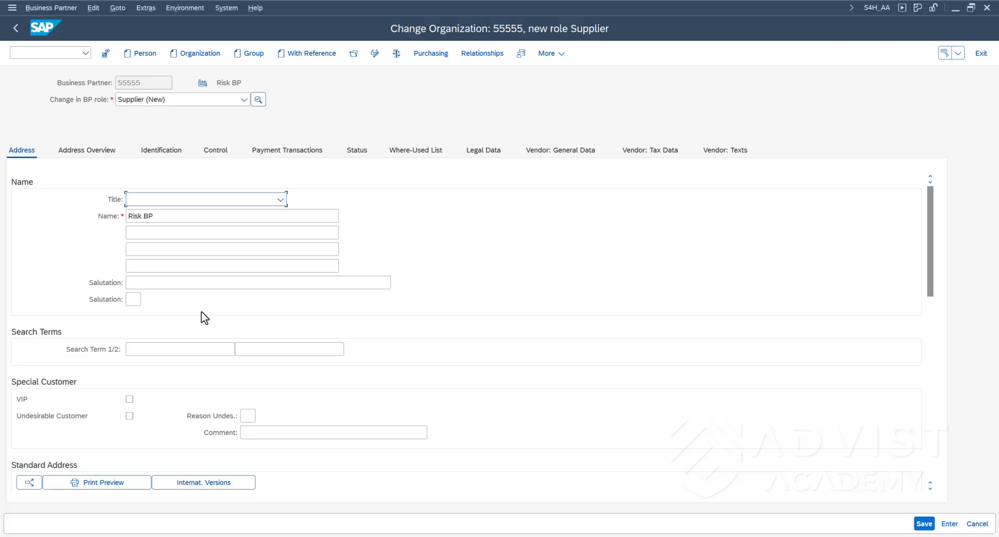
Review the new supplier's address overview, identification, vendor tax data and vendor texts.
left_click(116, 152)
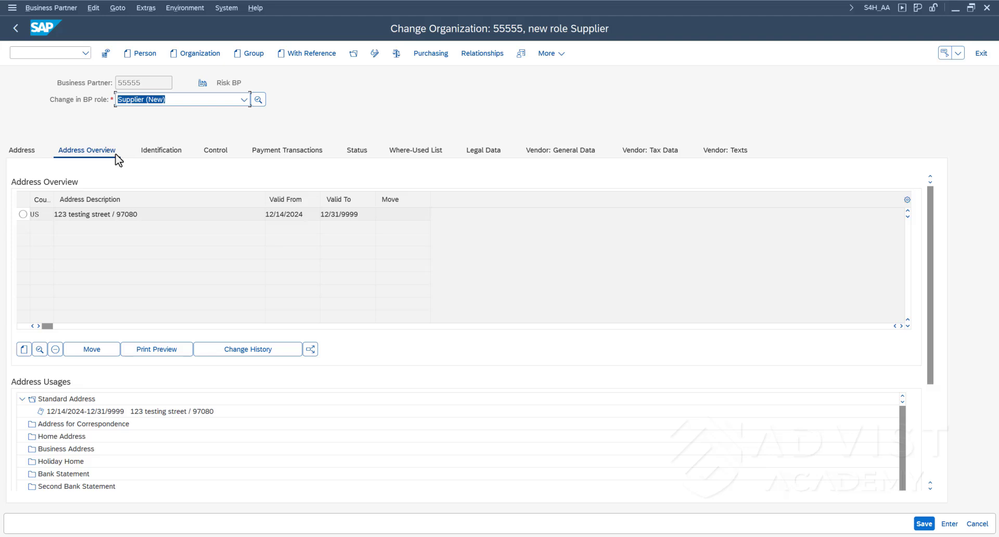
left_click(182, 154)
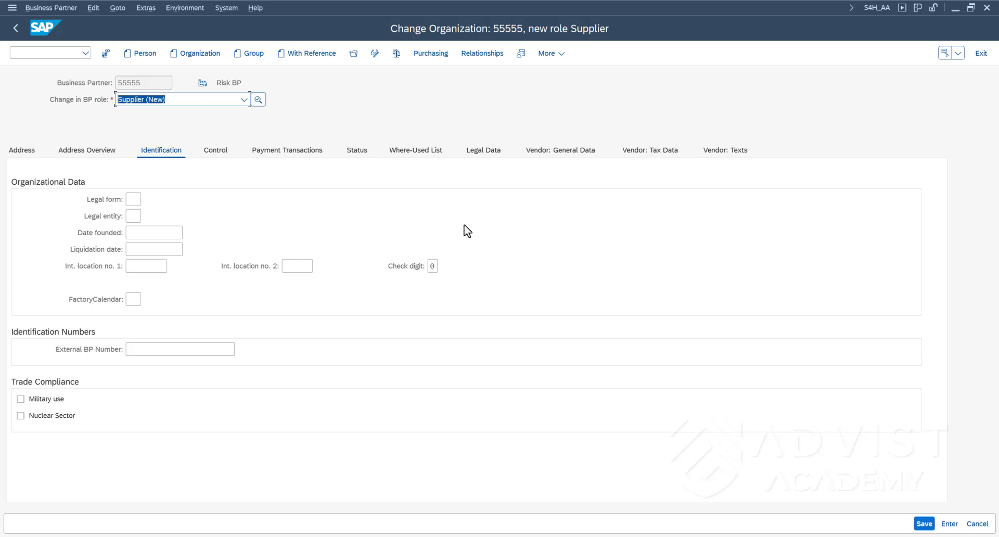
left_click(678, 153)
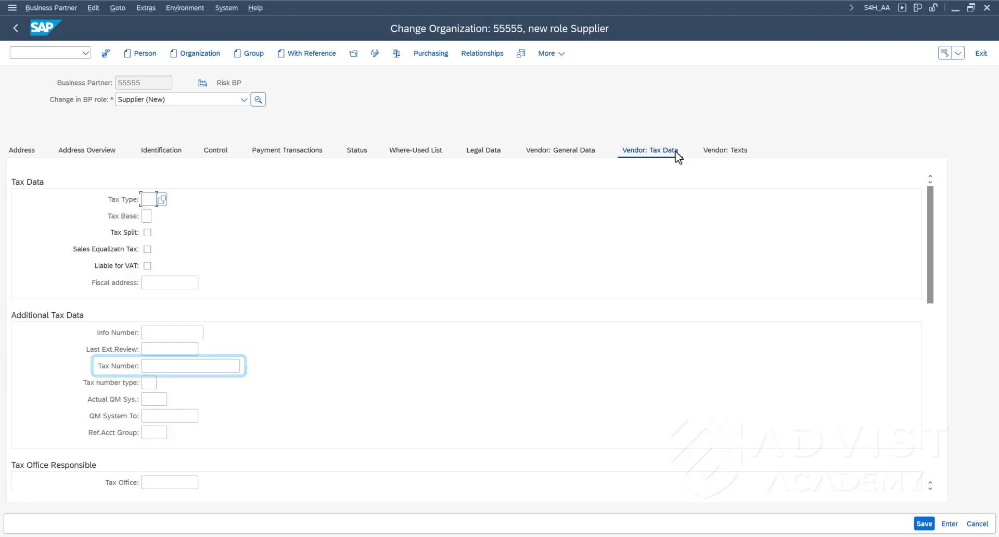
left_click(748, 156)
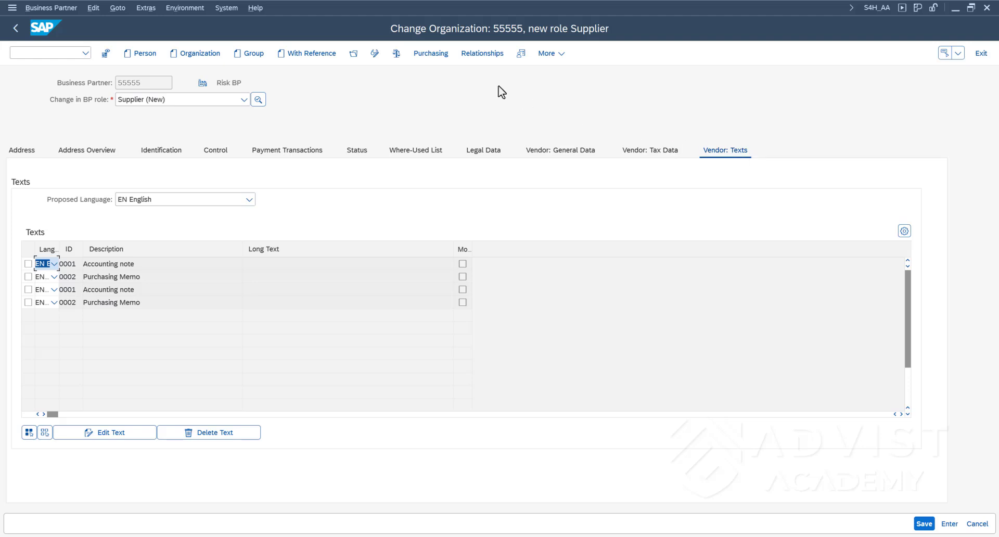
Assign purchasing organization 0001 to the supplier in the purchasing data.
left_click(445, 57)
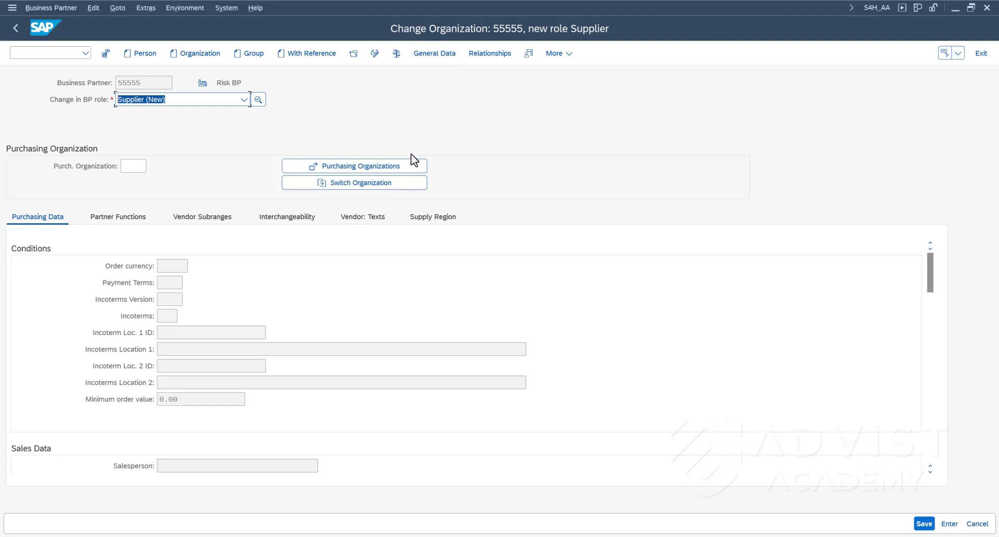
left_click(406, 167)
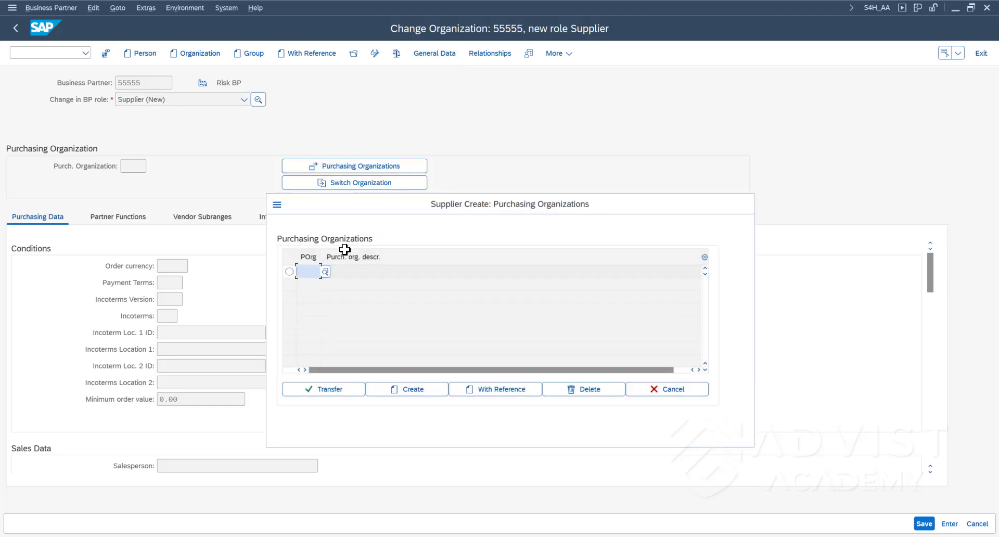
type("0001")
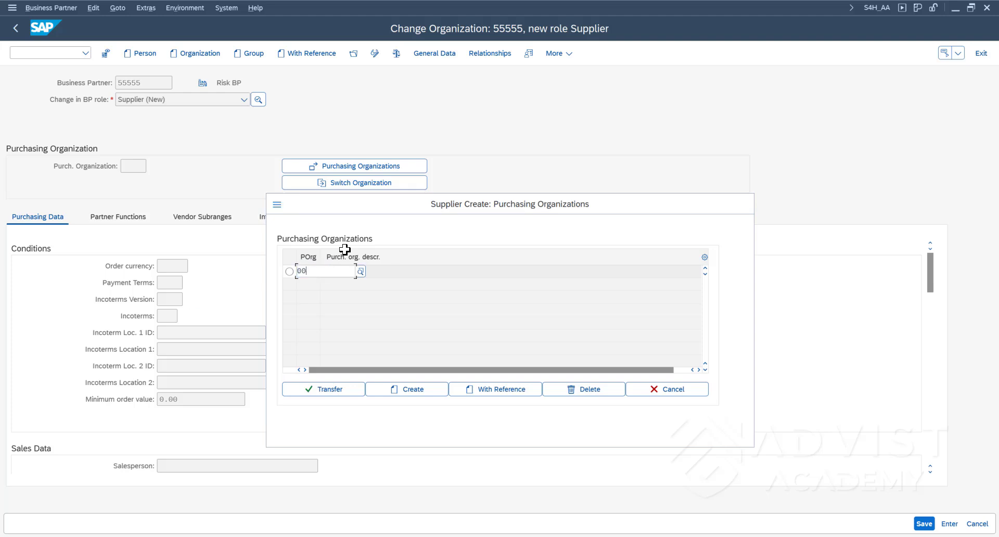
left_click(287, 271)
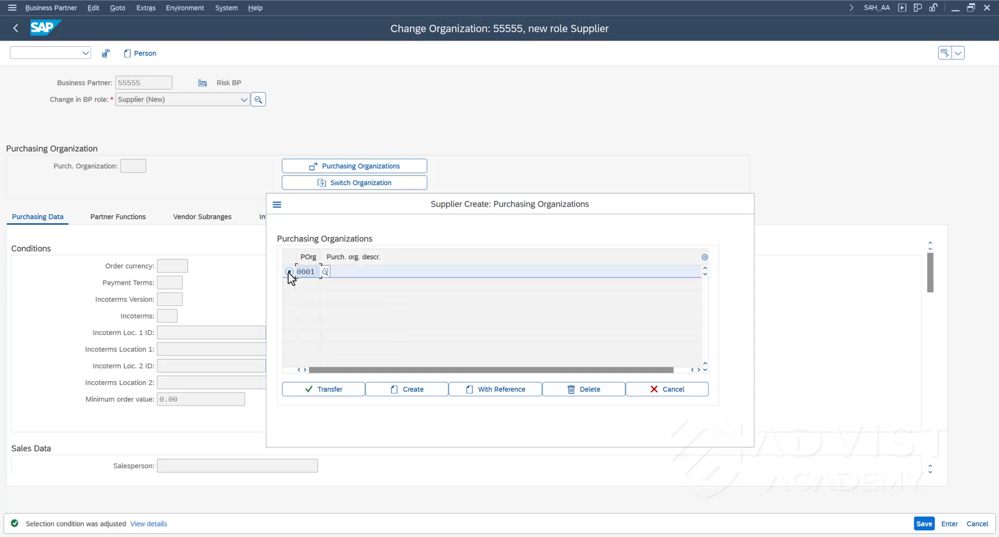
left_click(357, 394)
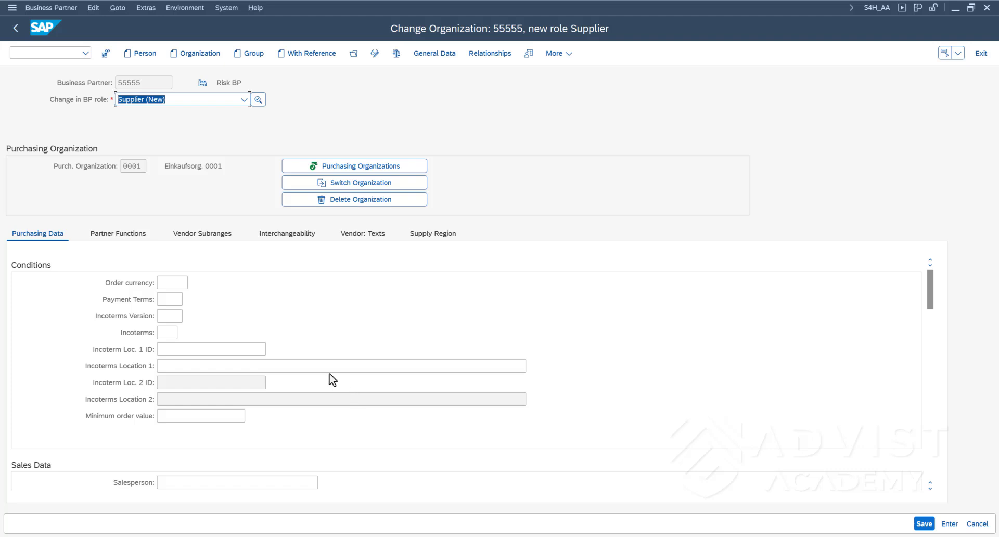
Set the order currency to EUR in the purchasing conditions, check the partner functions and save the Supplier role.
left_click(183, 282)
type("EUR")
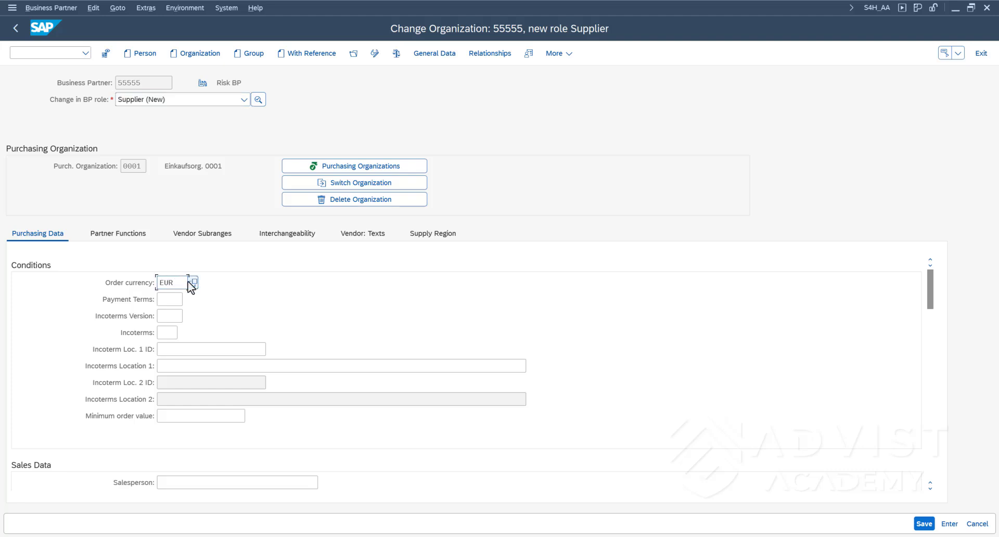
scroll(245, 306, "down", 4)
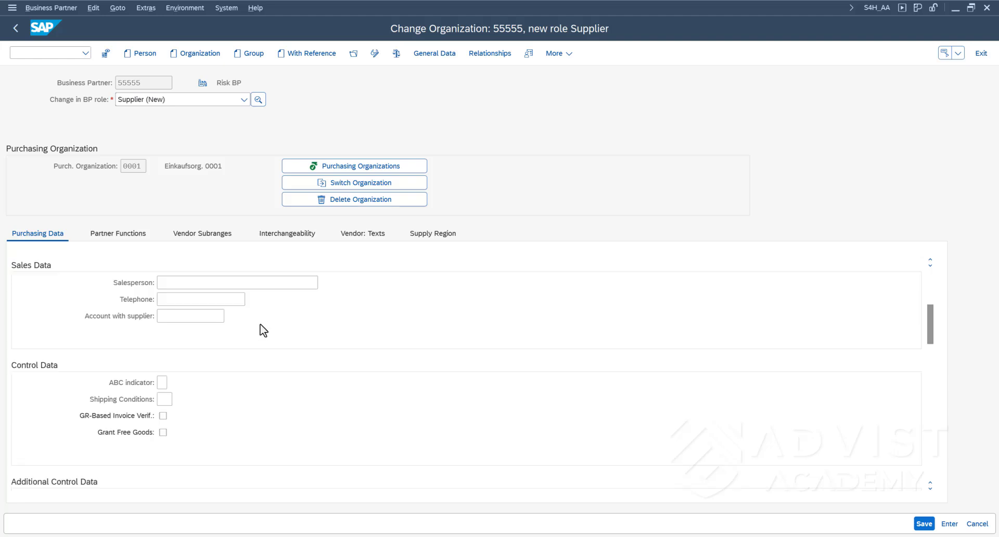
scroll(264, 330, "down", 1)
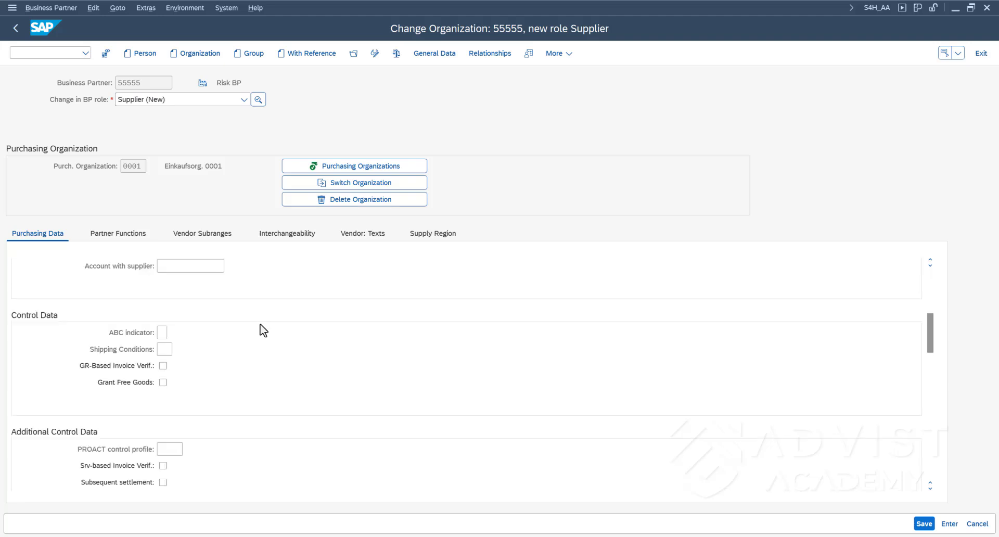
scroll(263, 331, "up", 5)
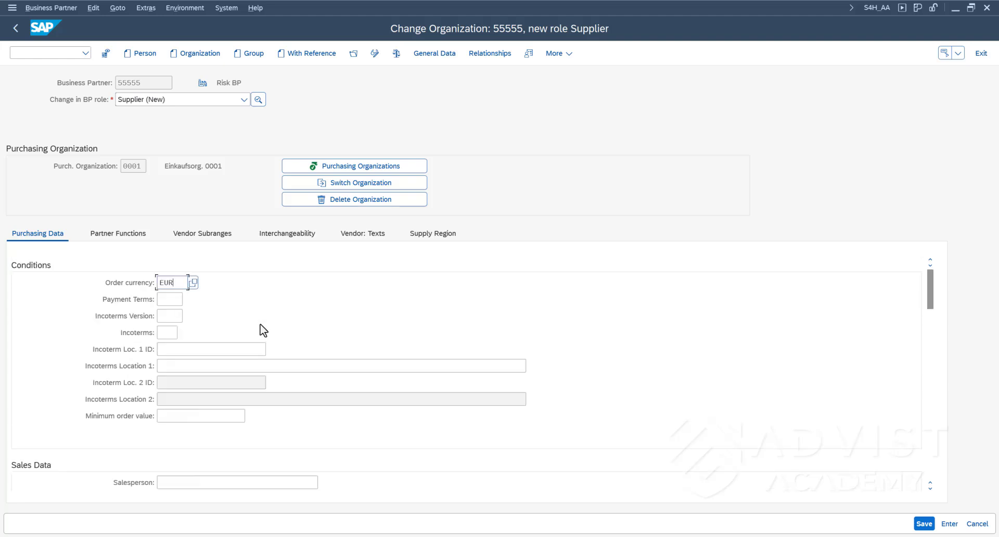
left_click(146, 242)
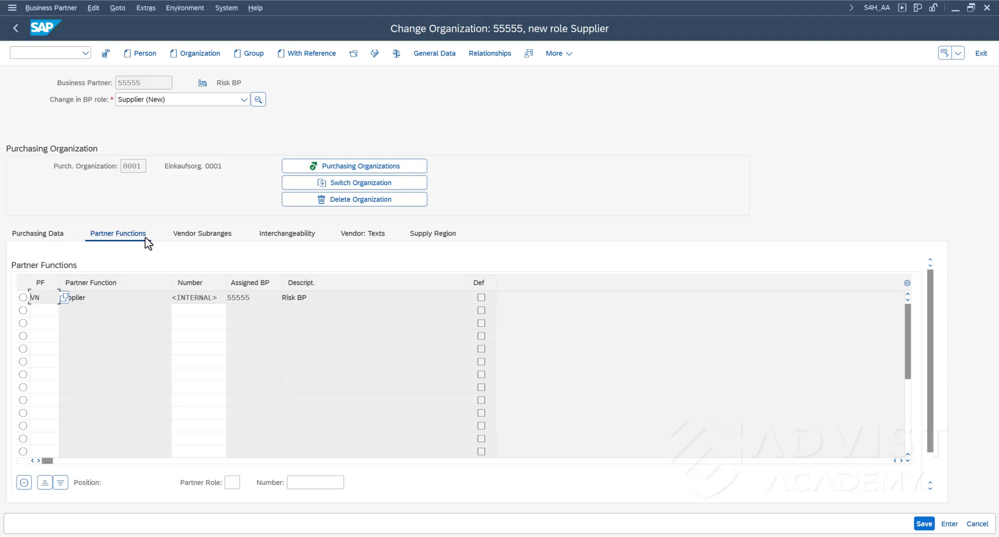
left_click(925, 524)
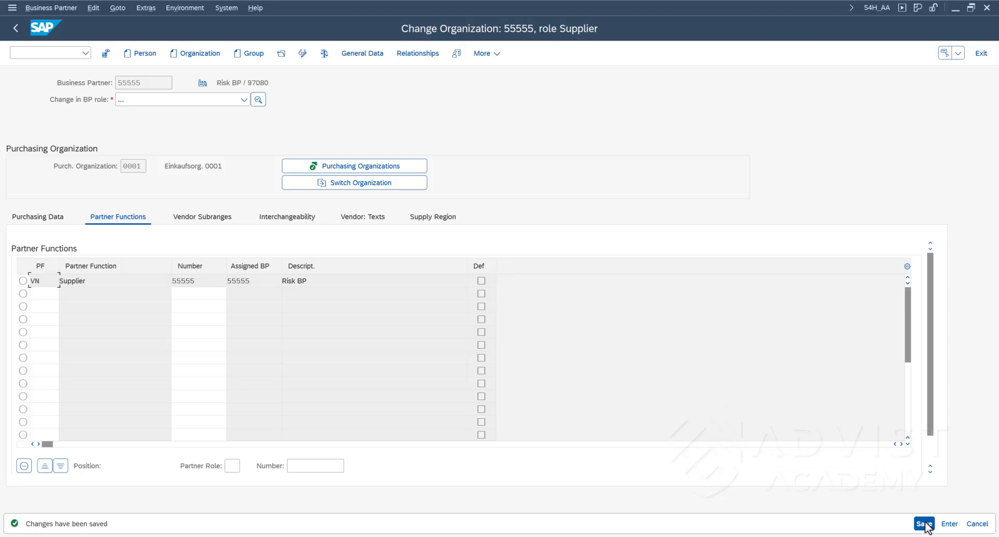
Return to the supplier's general data and add the Supplier (Fin.Accounting) role.
left_click(370, 57)
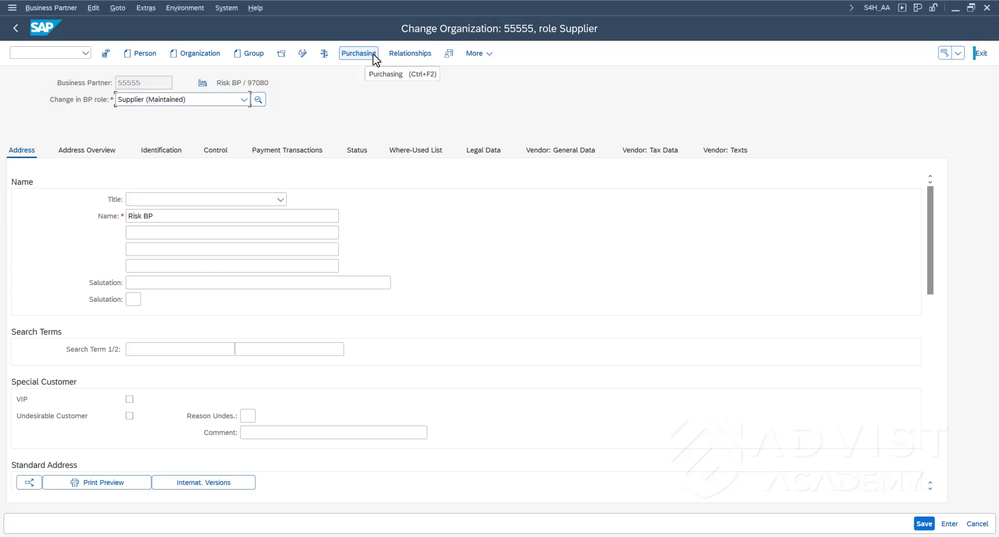
left_click(244, 104)
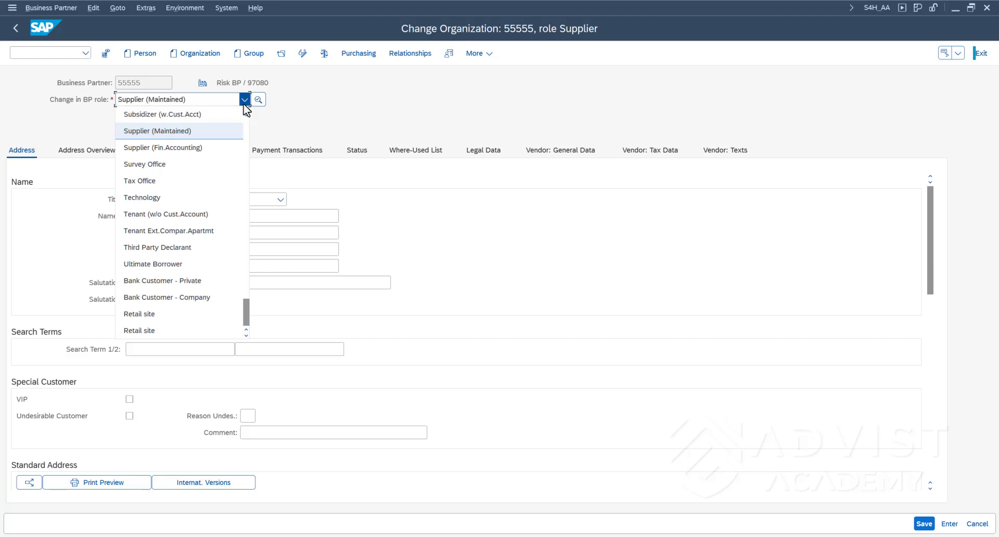
left_click(230, 148)
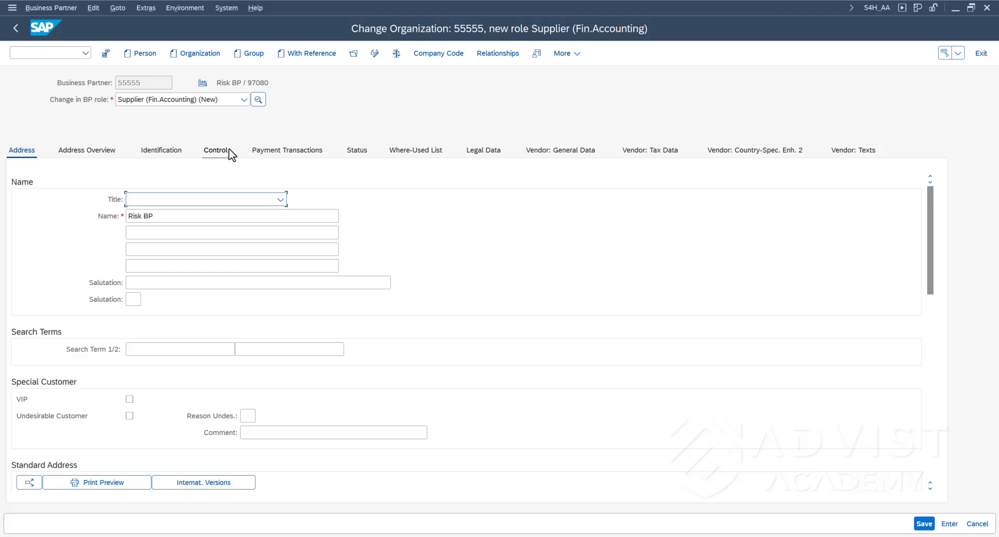
Assign company code 1010 to the financial accounting supplier role.
left_click(438, 57)
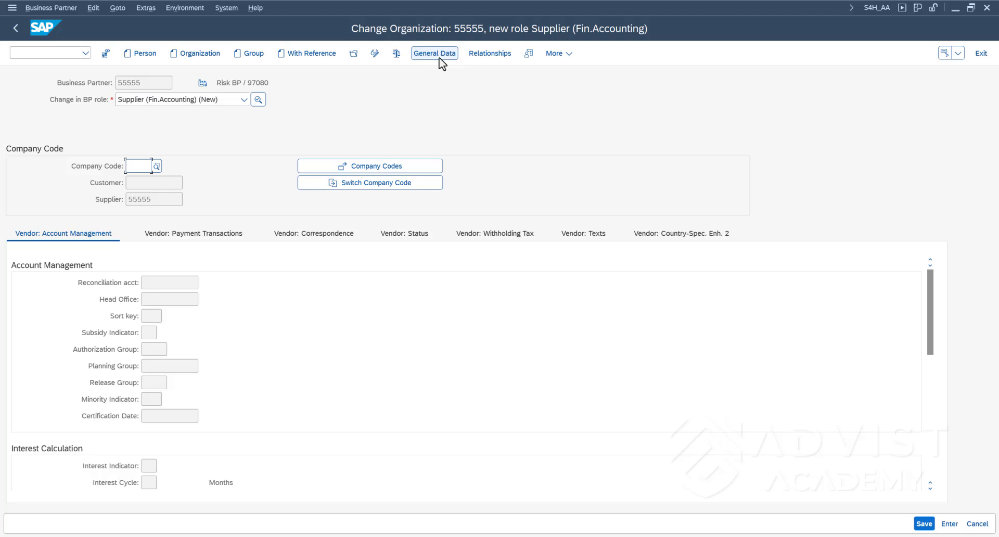
left_click(424, 166)
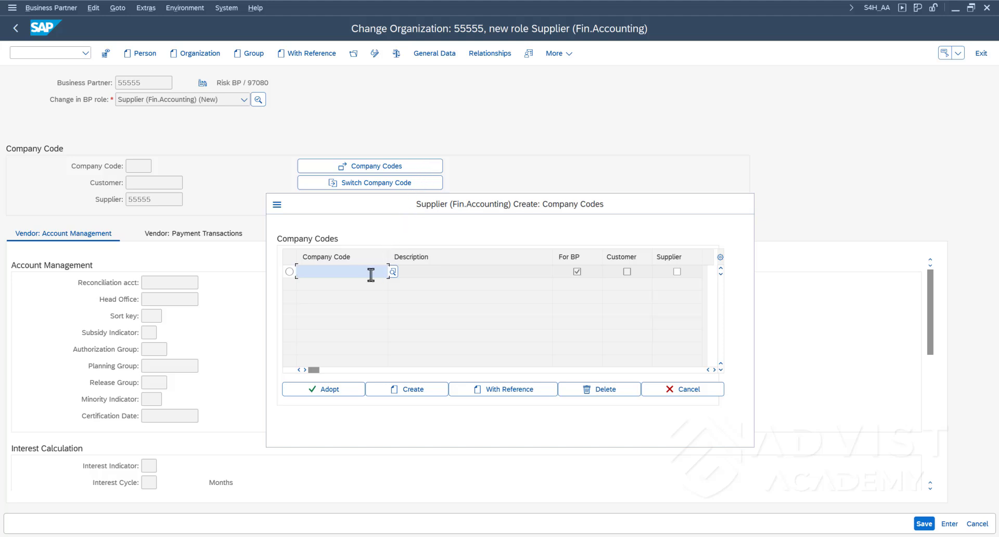
type("1010")
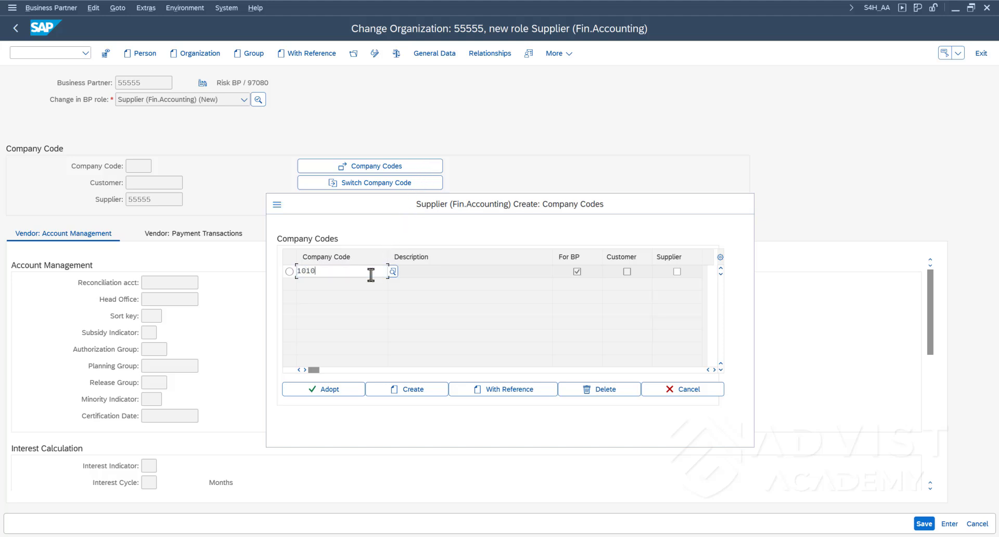
left_click(365, 334)
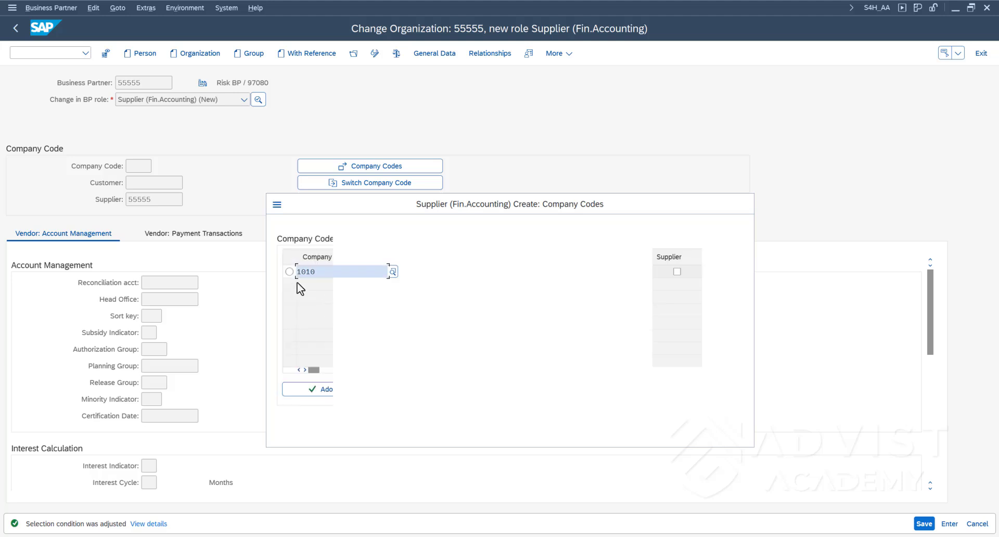
left_click(303, 392)
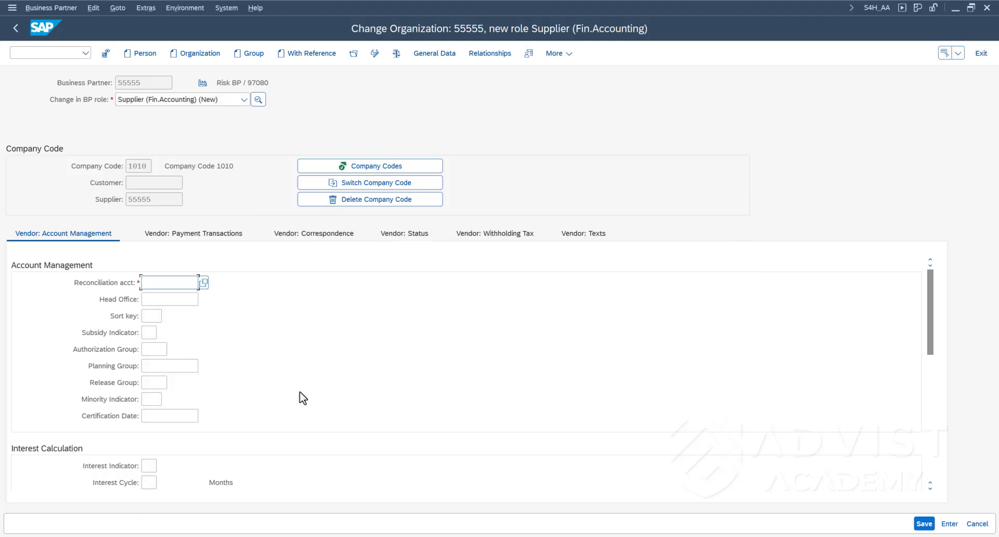
Set the reconciliation account to Payables Domestic in account management and save the business partner.
left_click(203, 284)
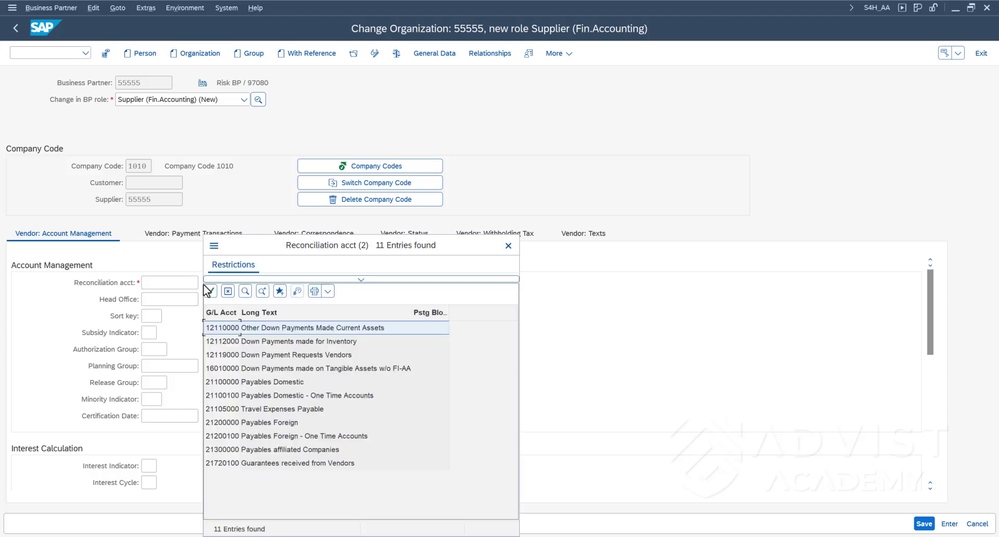
double_click(310, 382)
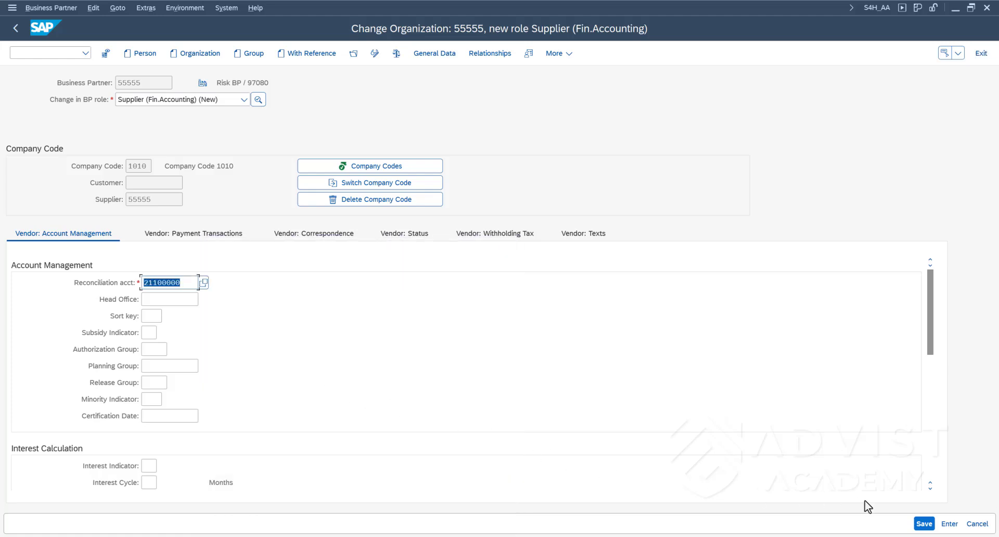
left_click(923, 524)
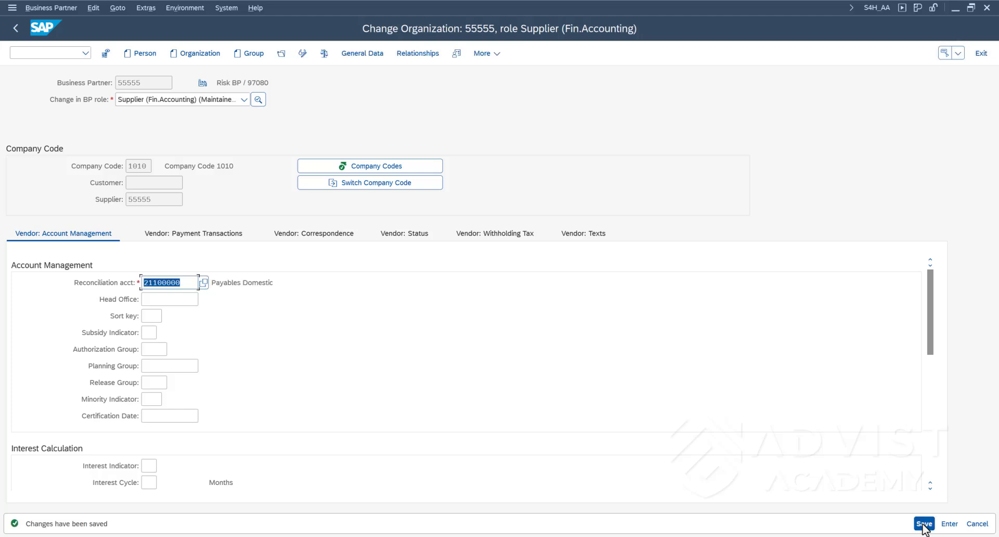